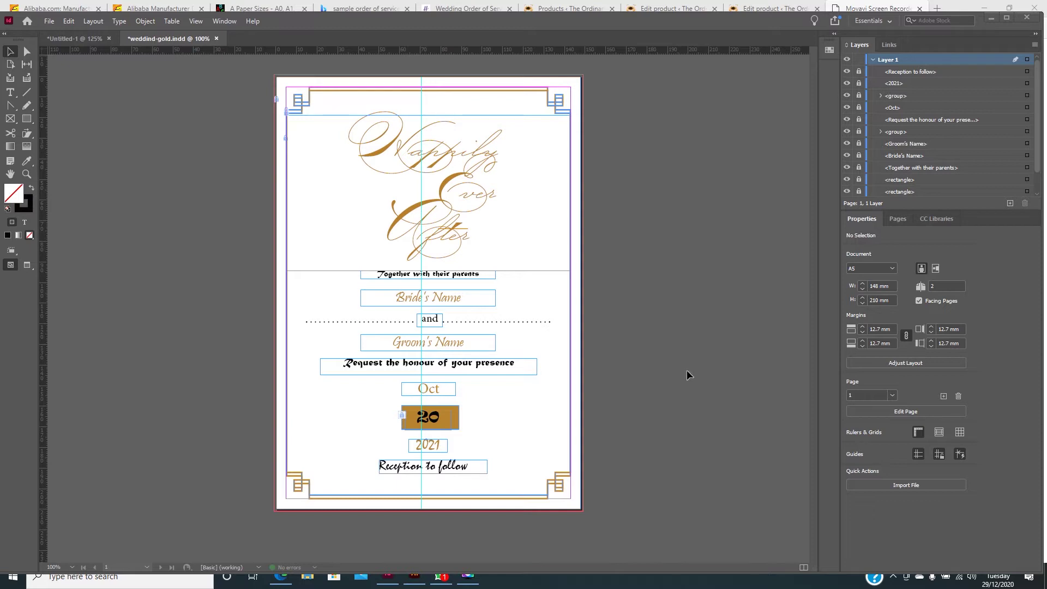
- Open the invitation's Print settings with Xerox Phaser 7800GX kept as the printer
click(49, 21)
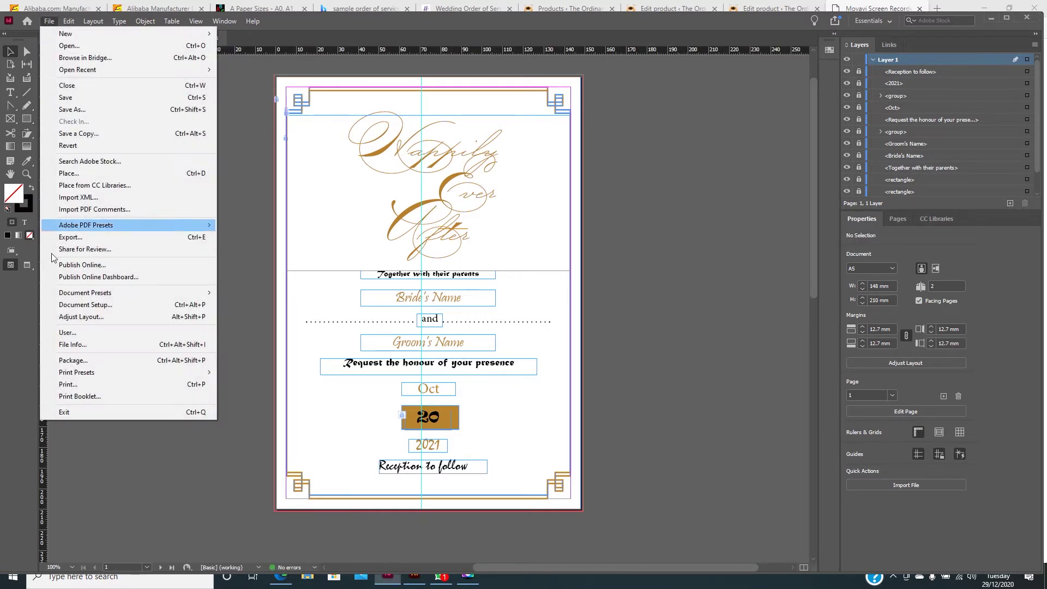
click(102, 385)
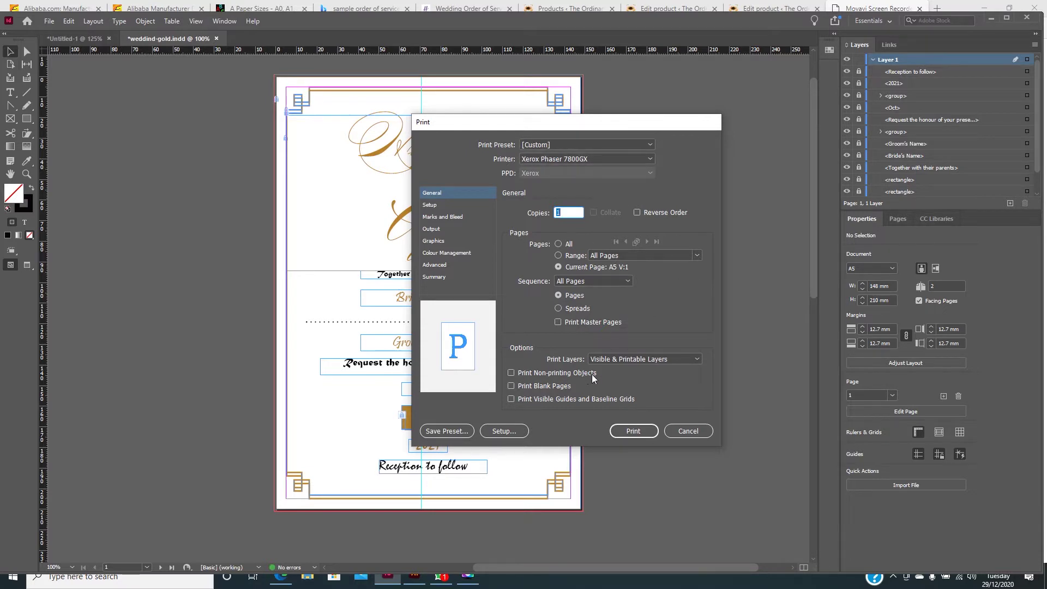
click(649, 159)
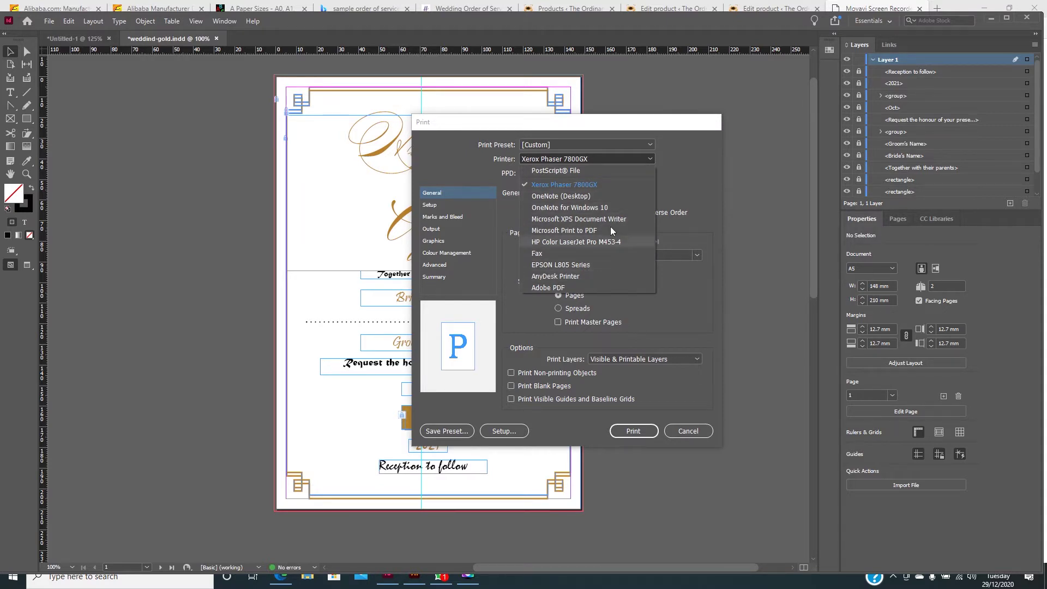
click(646, 162)
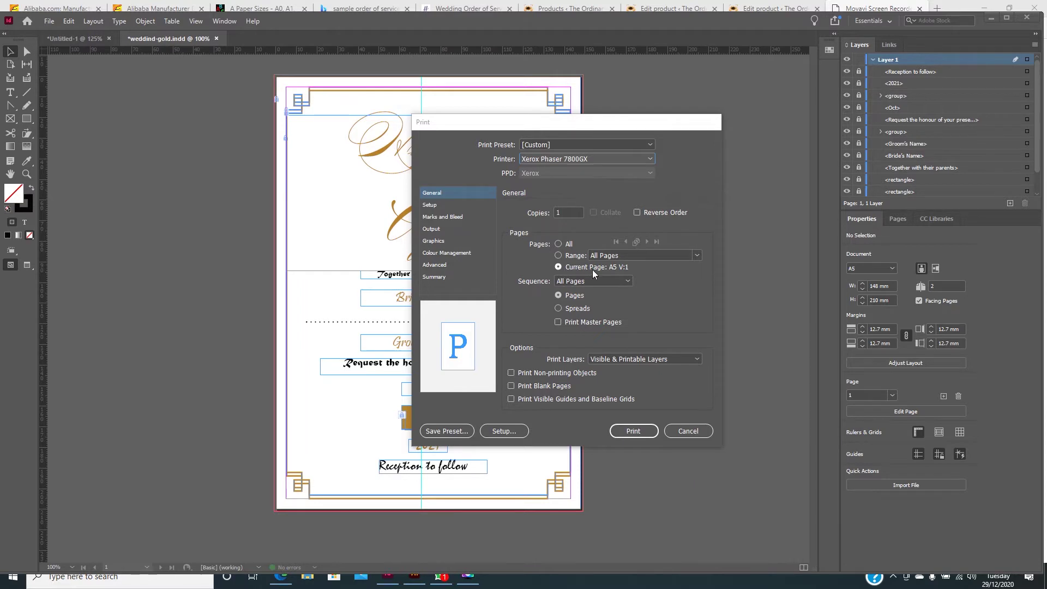
- Print only the current page and view Setup: 148.167 × 209.889 mm paper at 100% scale
click(559, 266)
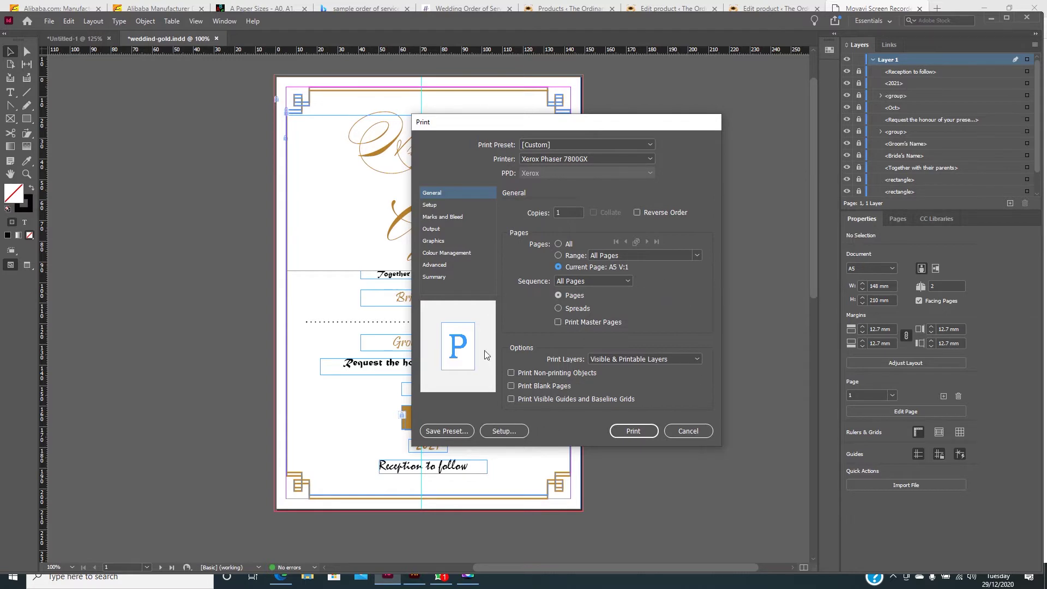
click(437, 206)
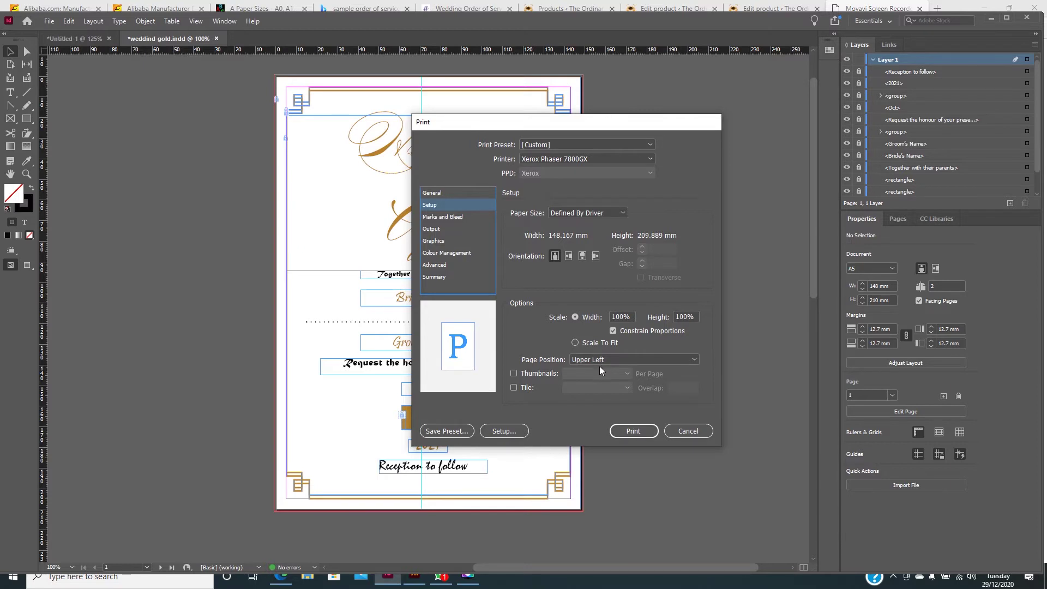
- Show the Marks and Bleed options: no printer's marks, 2.117 mm offset, 0 mm bleed
click(461, 221)
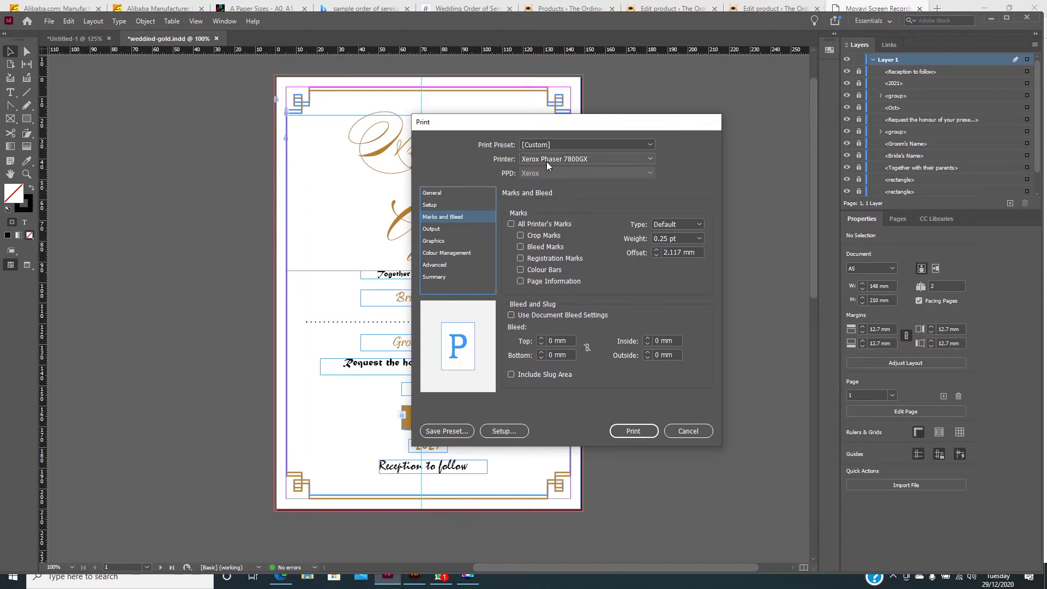
- Leave the print bleed at 0 mm after trying document bleed, then review Colour Management and printer Setup
drag(557, 126, 720, 110)
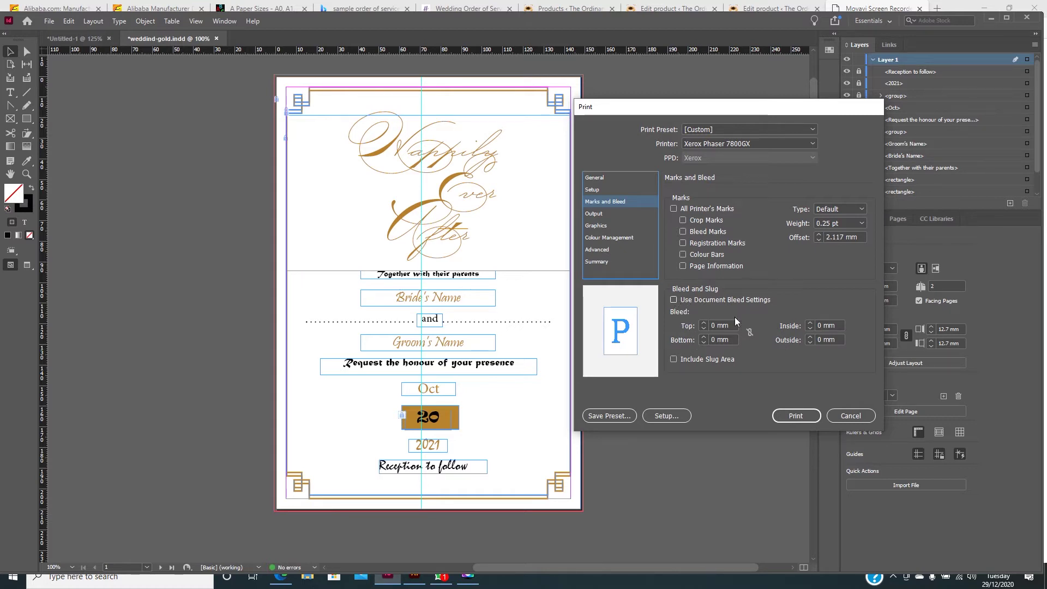
click(674, 299)
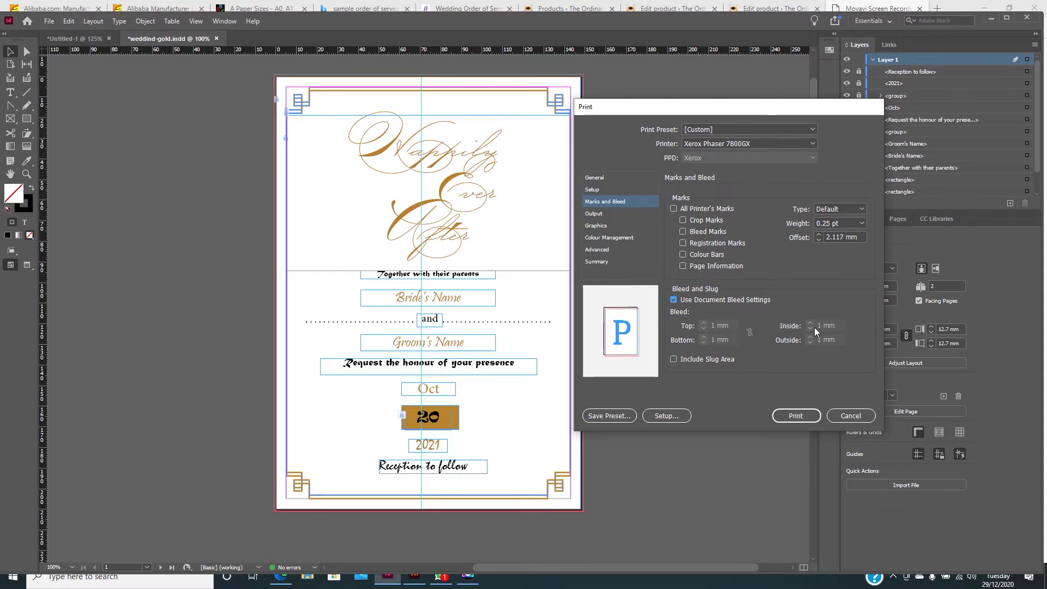
click(674, 301)
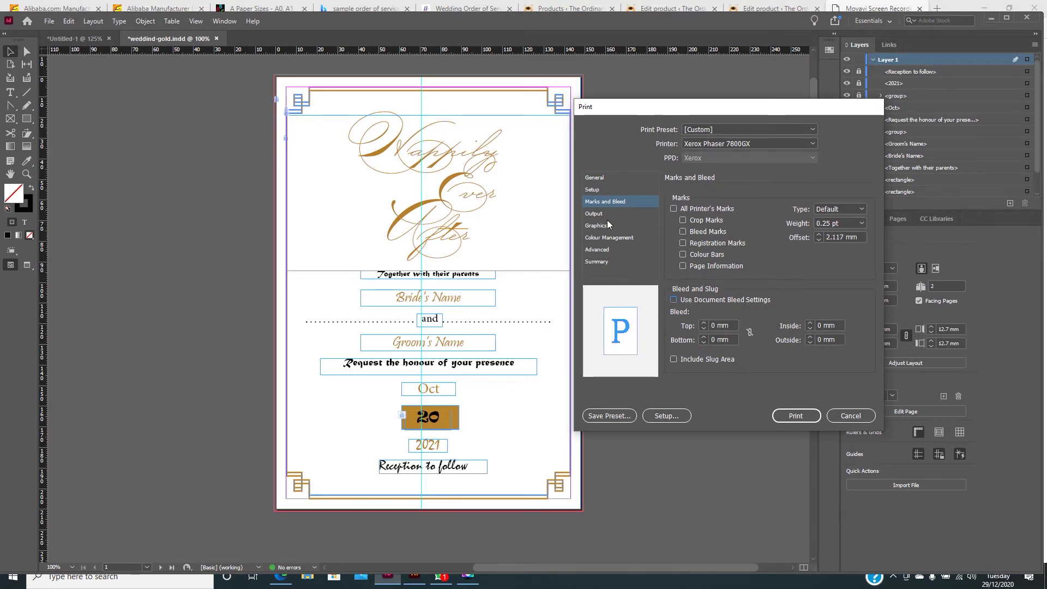
click(613, 239)
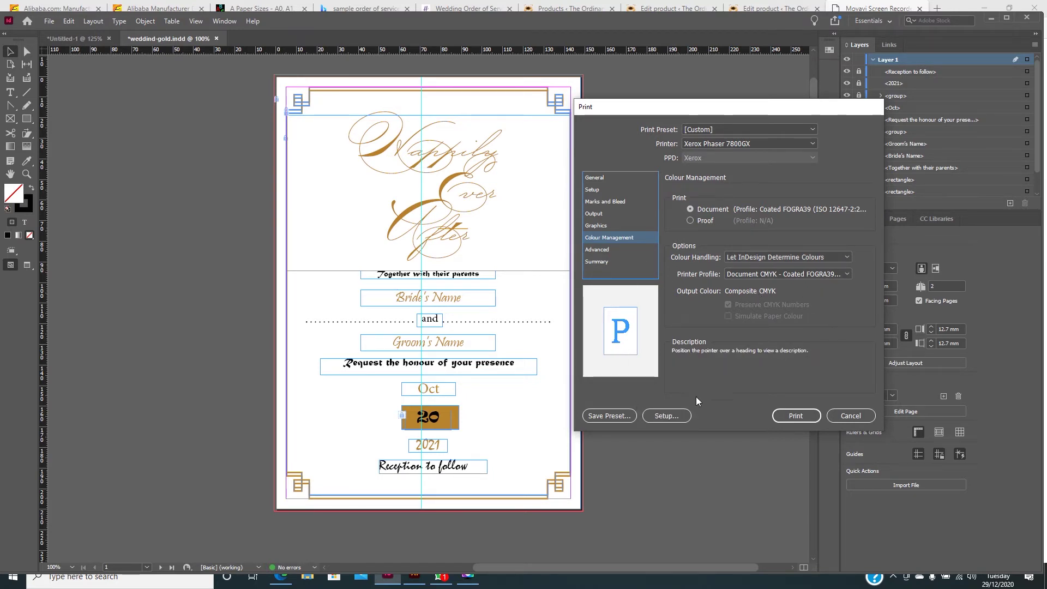
click(674, 418)
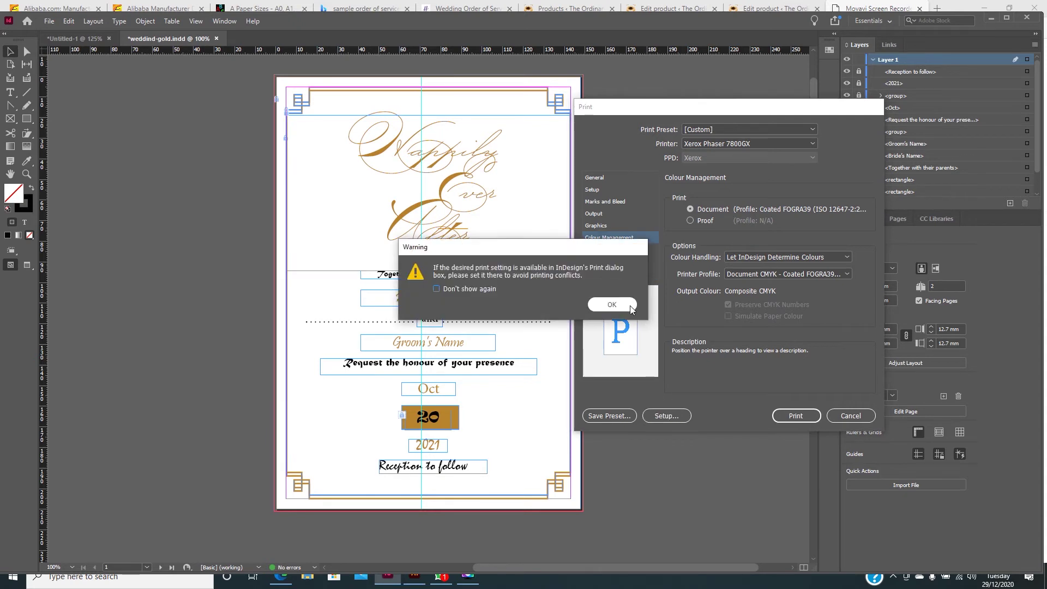
- Dismiss the warning and open Xerox Printing Preferences showing A5 White Extra Heavyweight Cardstock
click(597, 304)
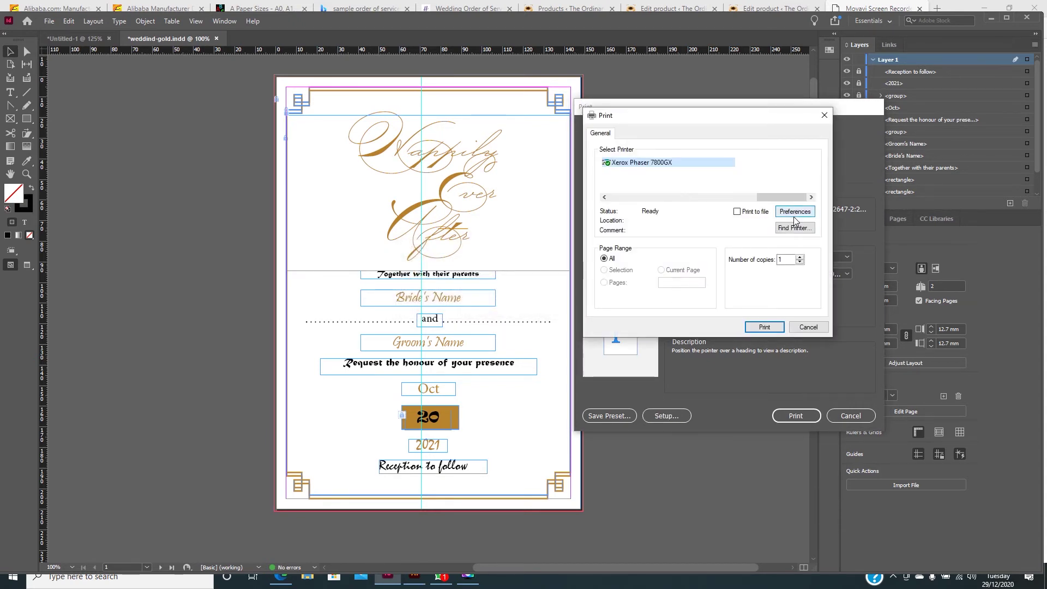
click(799, 213)
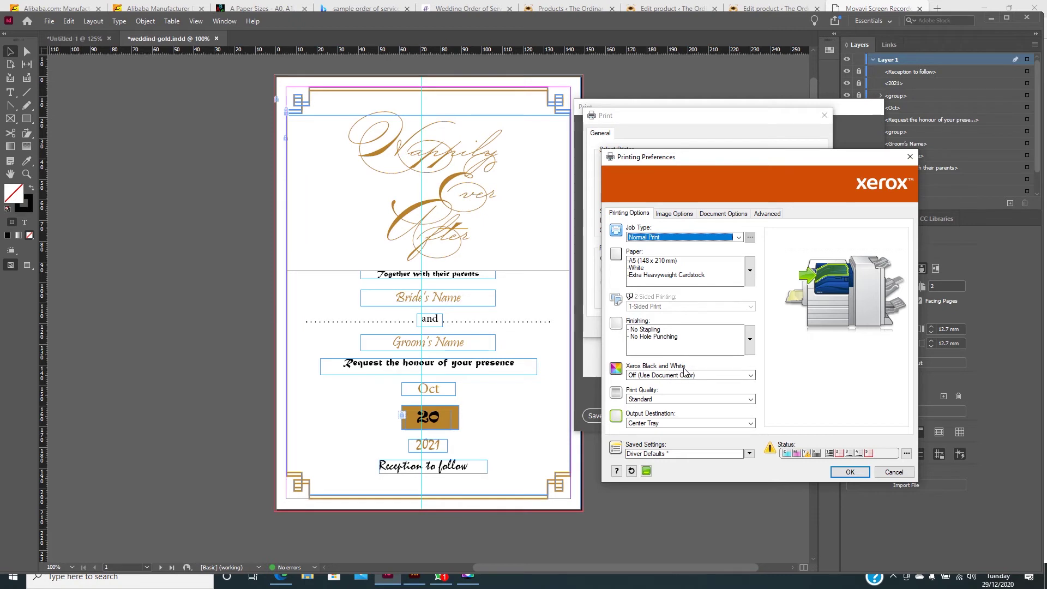
- Try black and white printing on the Xerox, then revert to document colour
click(751, 376)
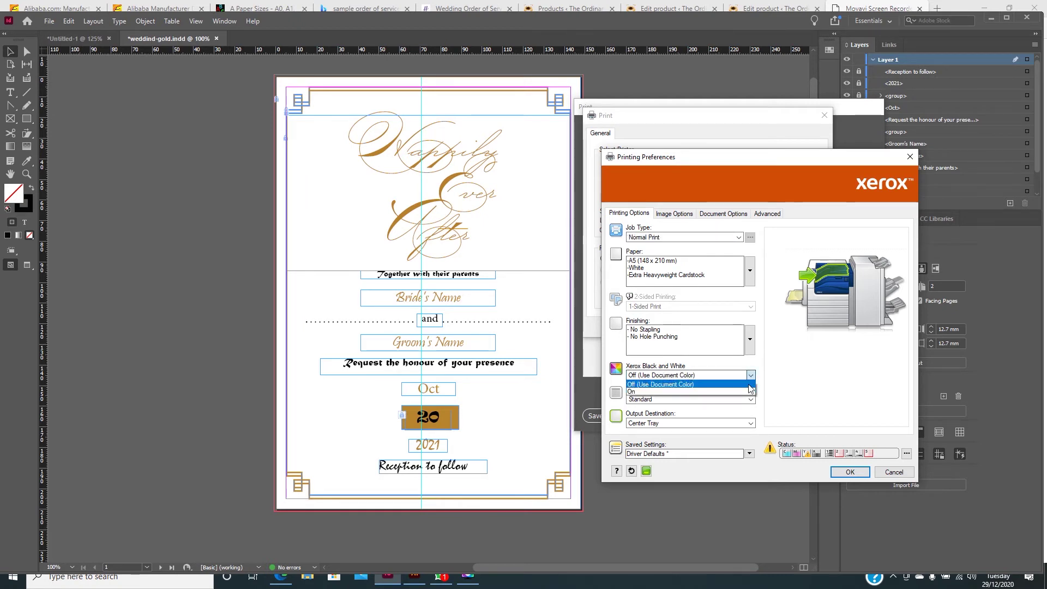
click(736, 392)
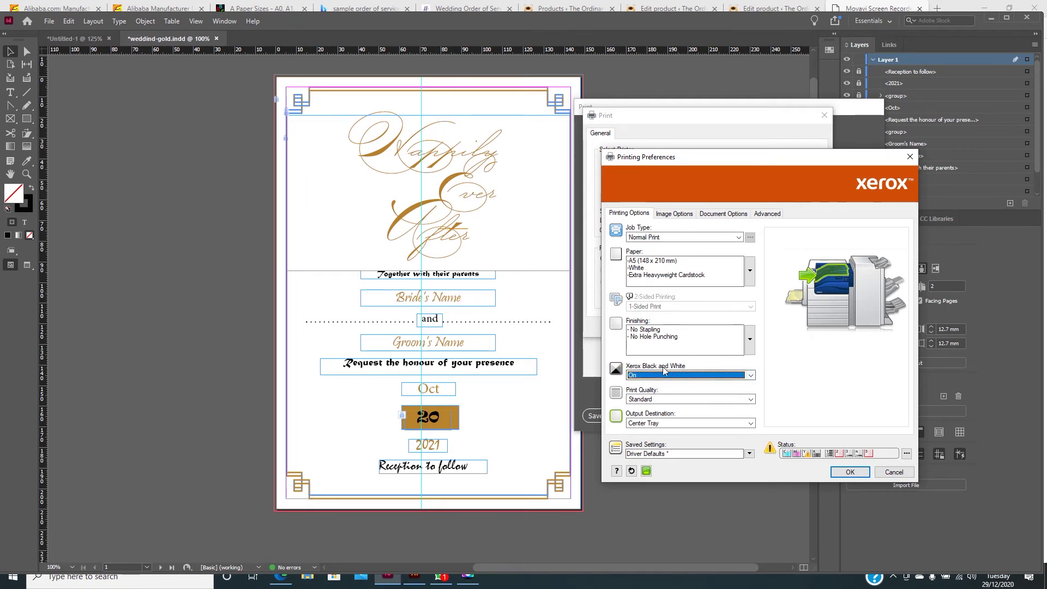
click(747, 375)
click(738, 384)
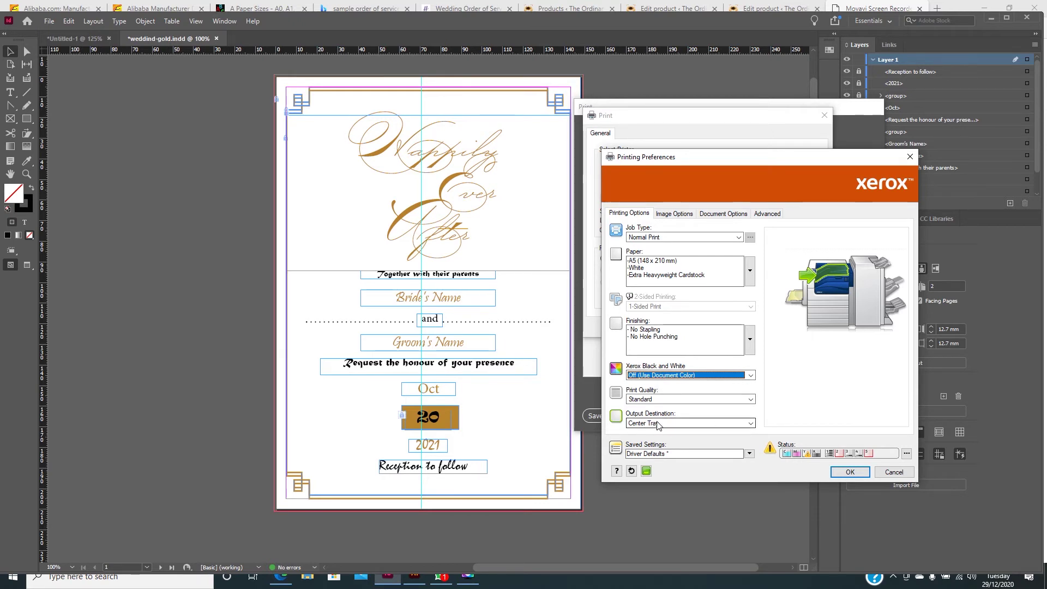
- Keep Standard print quality and accept the Xerox printer preferences
click(752, 401)
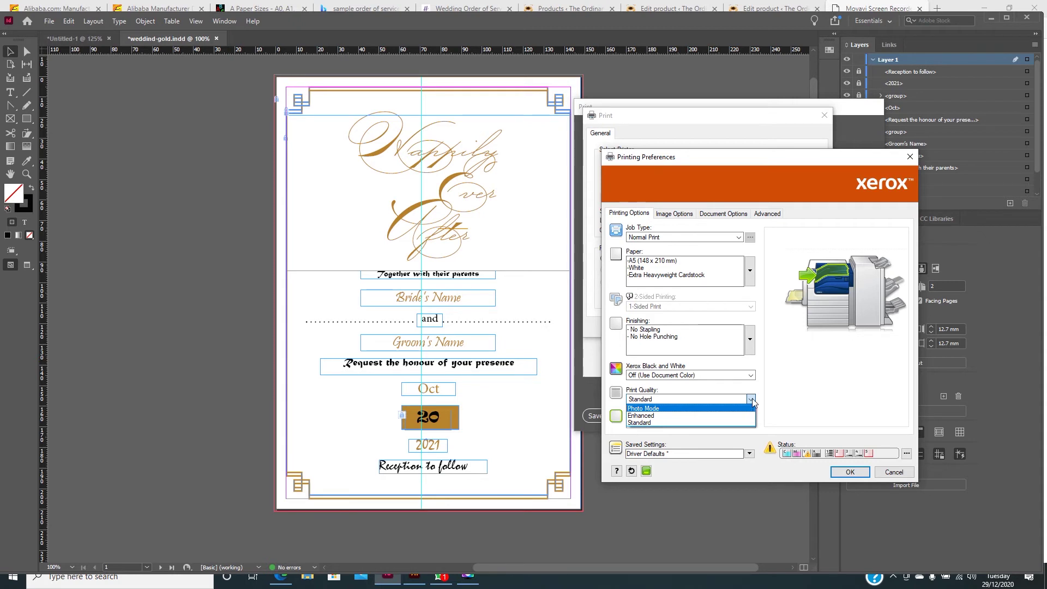
click(752, 399)
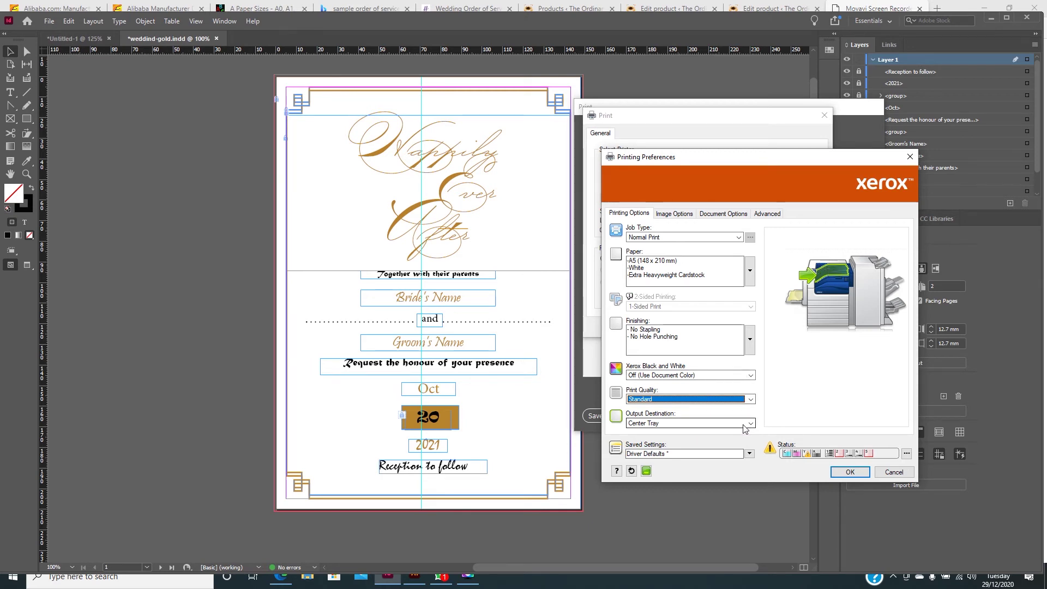
click(852, 471)
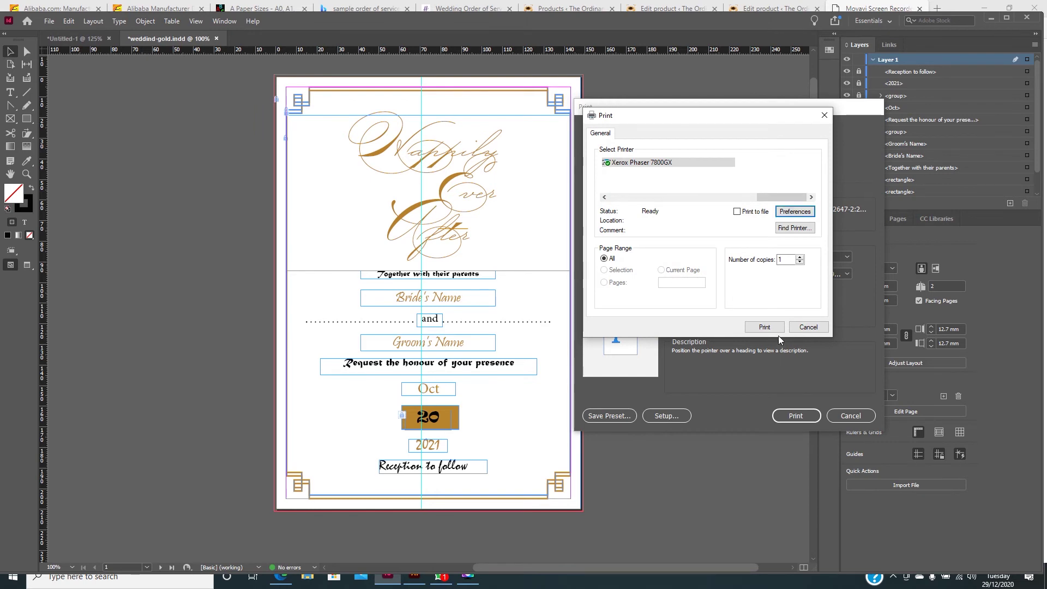
- Confirm the Xerox Phaser 7800GX and print the gold front page of the invitation
click(770, 330)
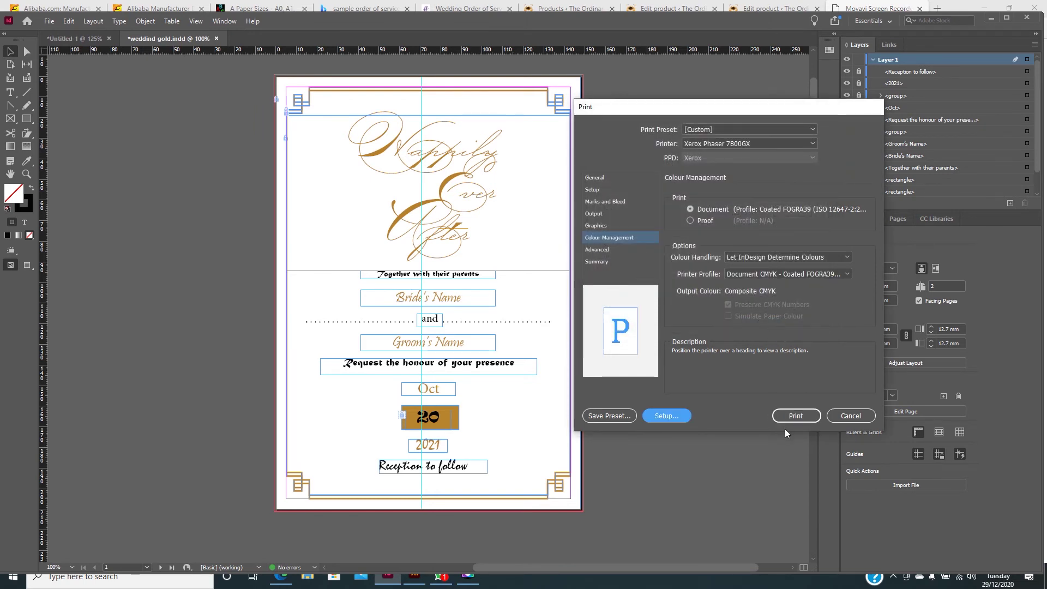
click(796, 417)
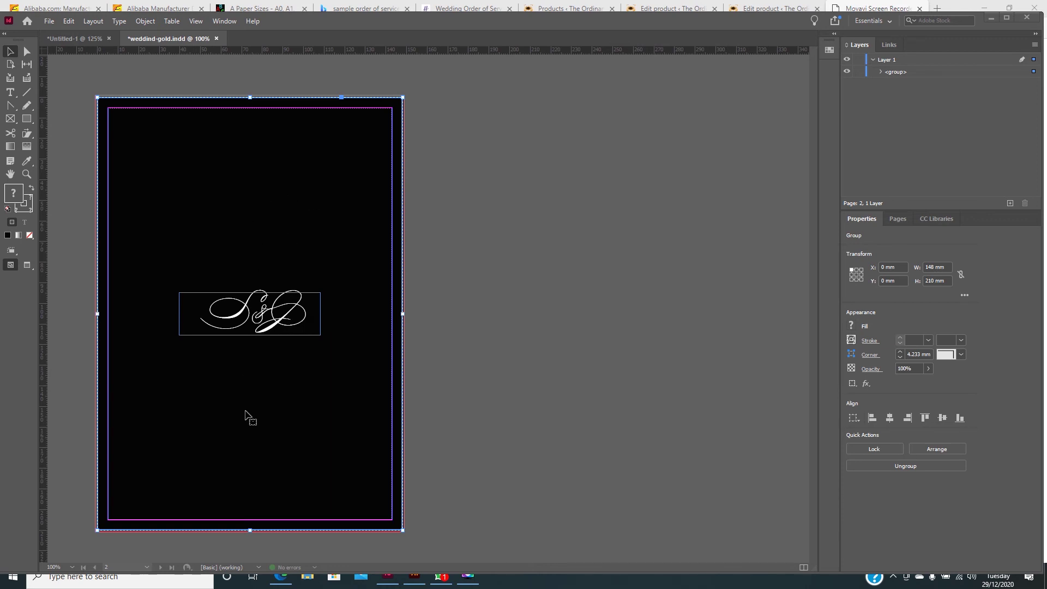
- Set up printing of page A5 V:2 with Print Blank Pages turned on, then call up printer Setup
click(49, 22)
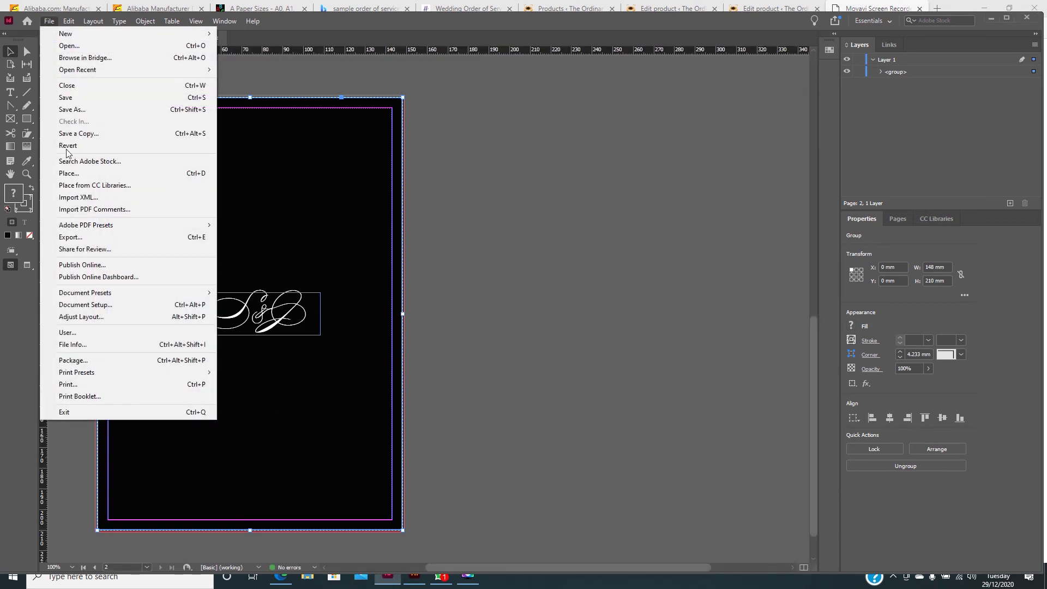
click(120, 385)
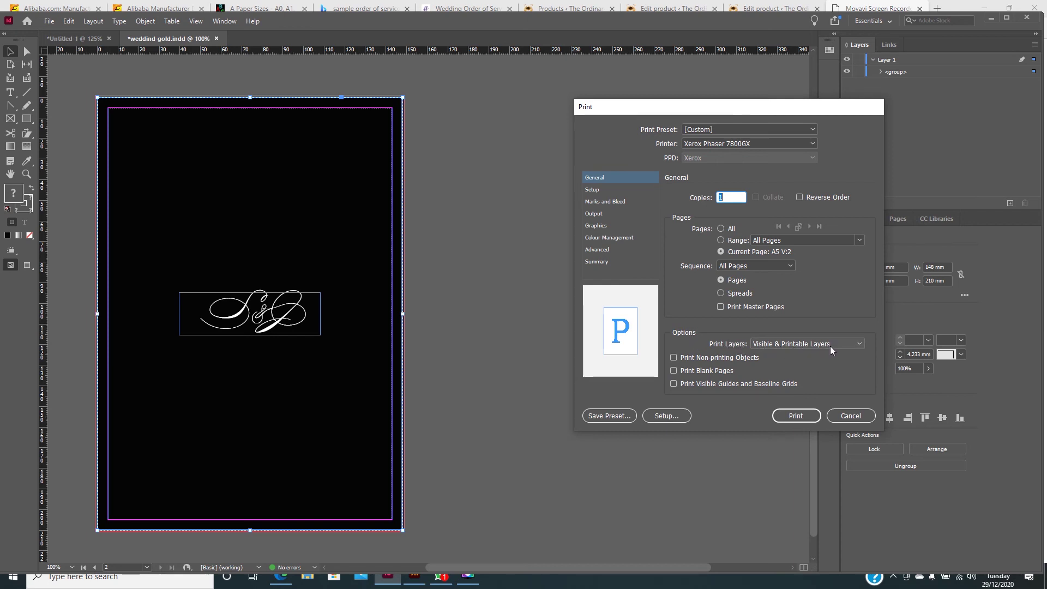
click(673, 371)
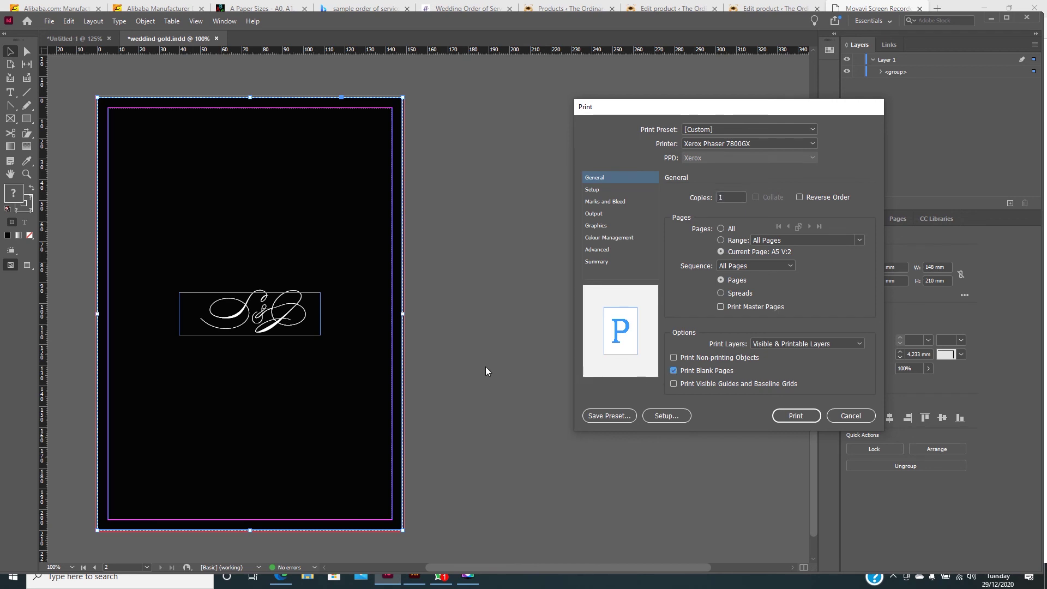
click(667, 415)
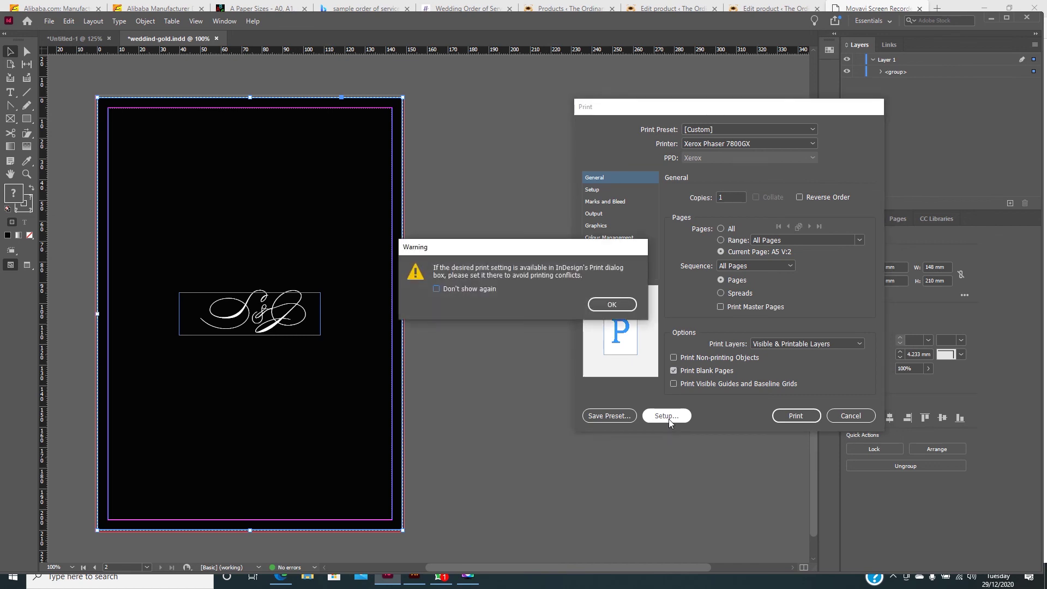
- Apply the A5-250gsm-extra-heavy-weight-gloss Xerox setting and print the black monogram back page
click(611, 304)
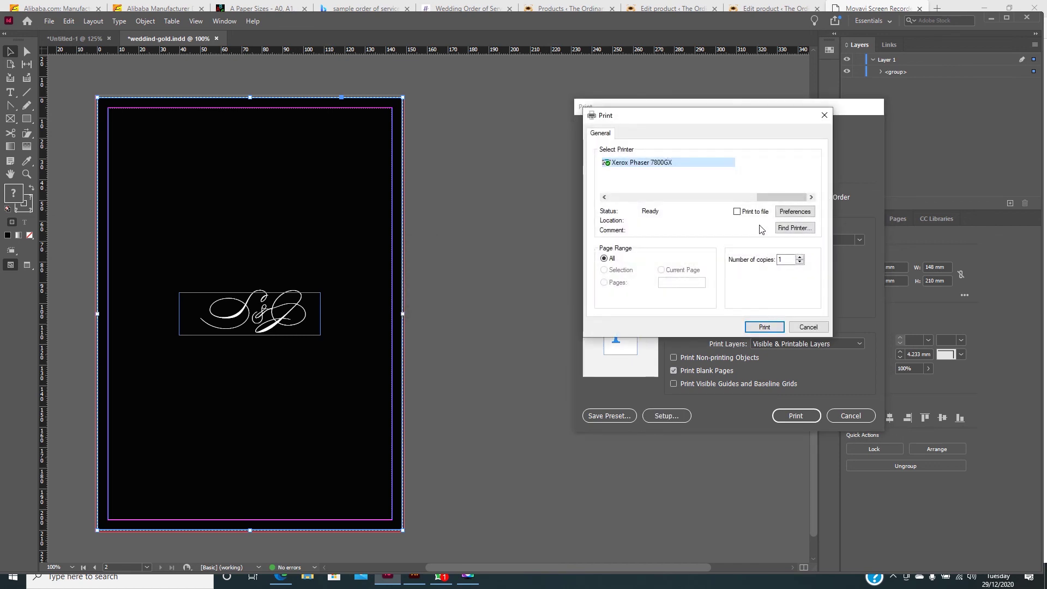
click(794, 212)
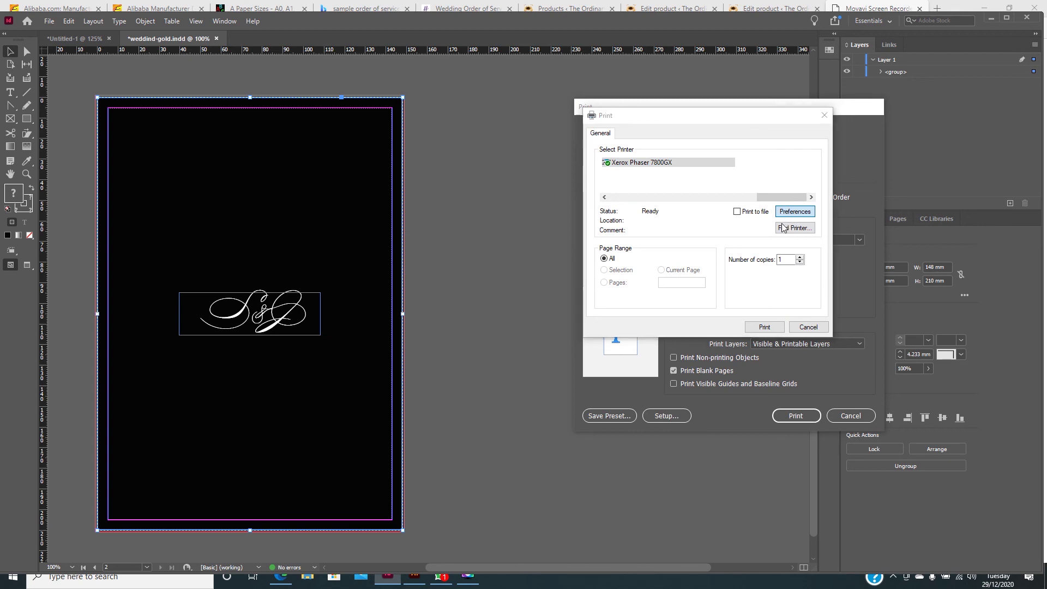
click(749, 455)
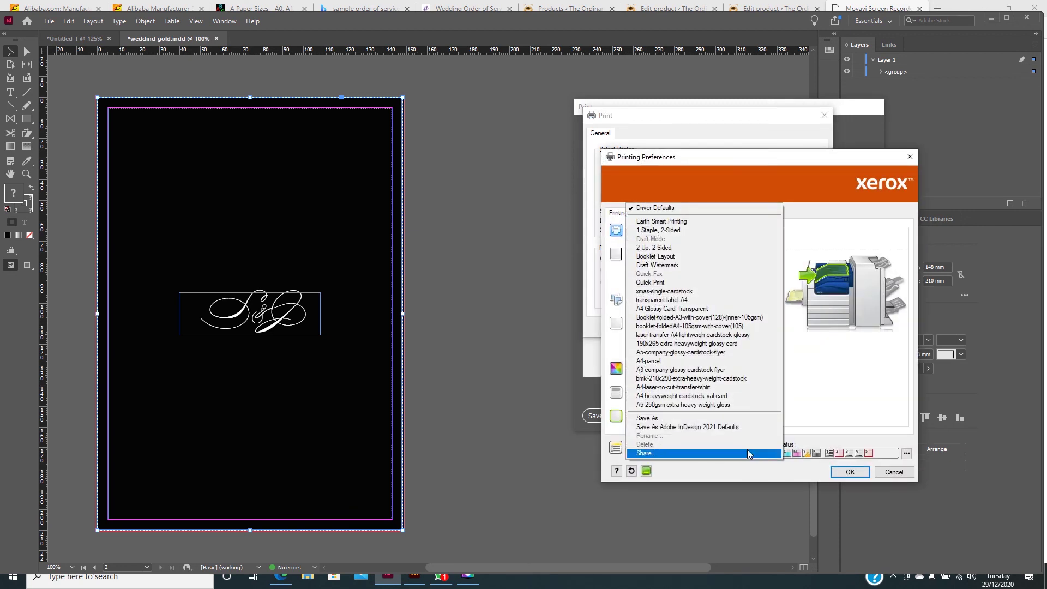
click(742, 406)
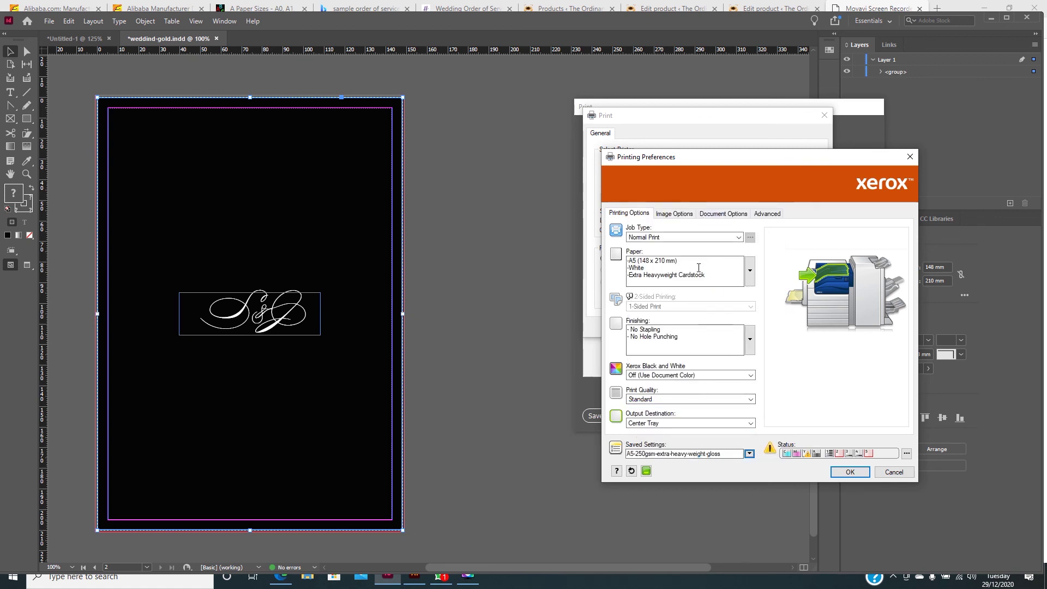
click(848, 472)
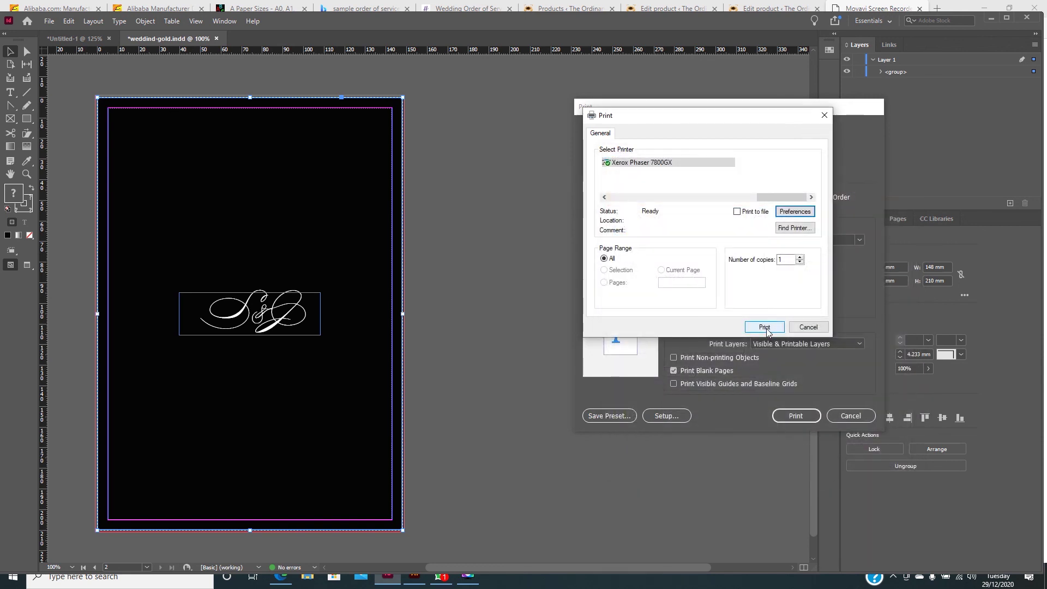
click(764, 328)
click(795, 416)
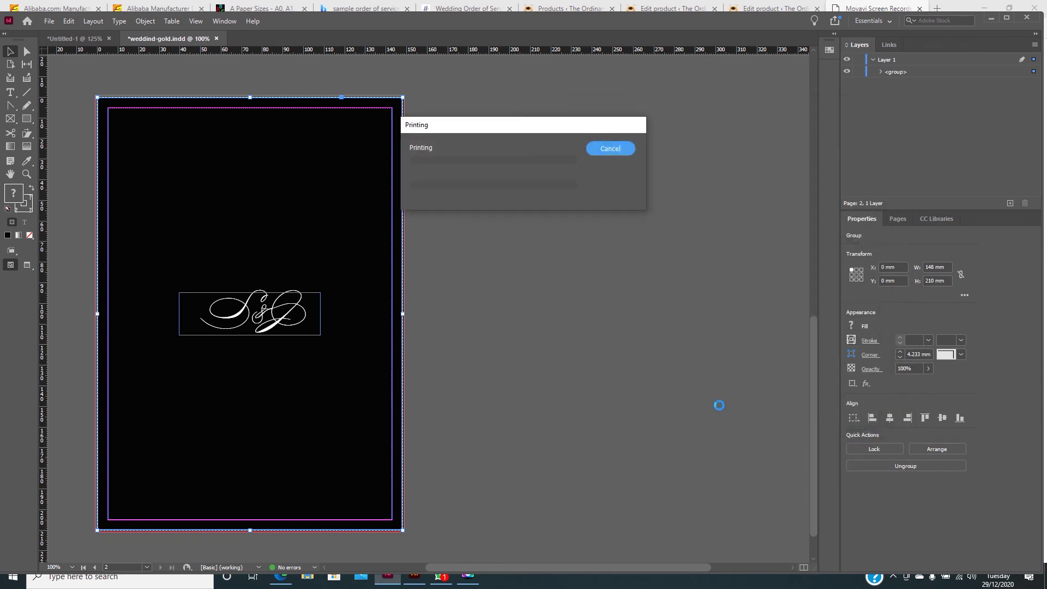